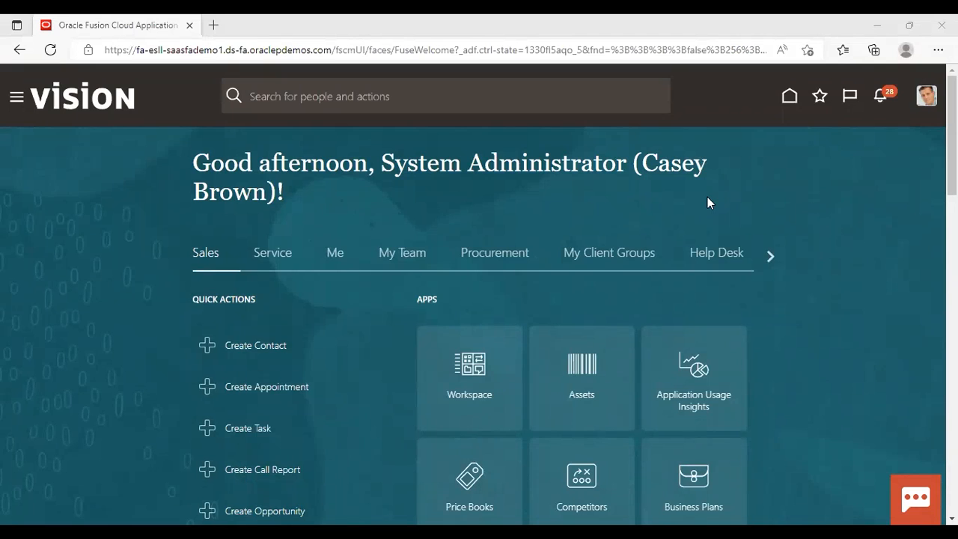
# Start a new authorization request from the Expenses authorizations page with the purpose "travel"
pyautogui.click(16, 100)
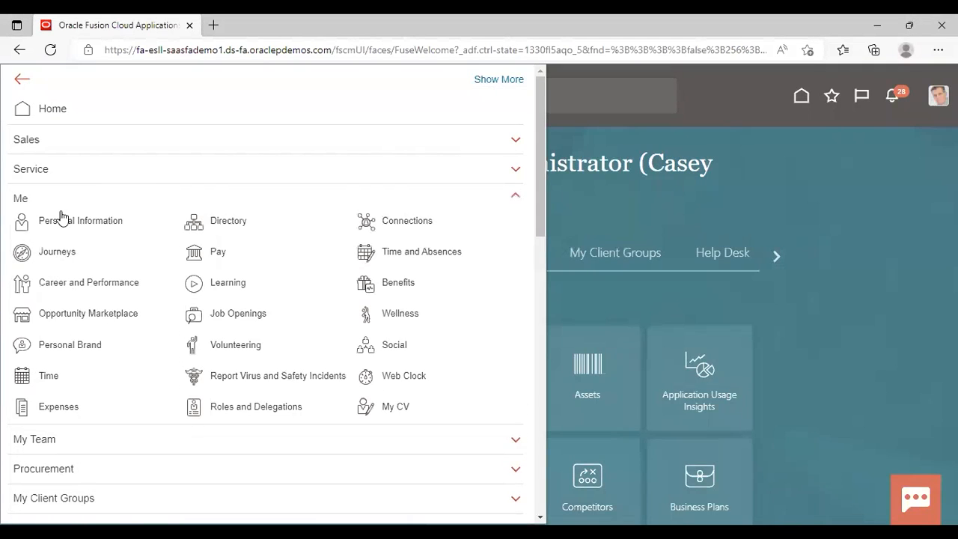
pyautogui.click(111, 398)
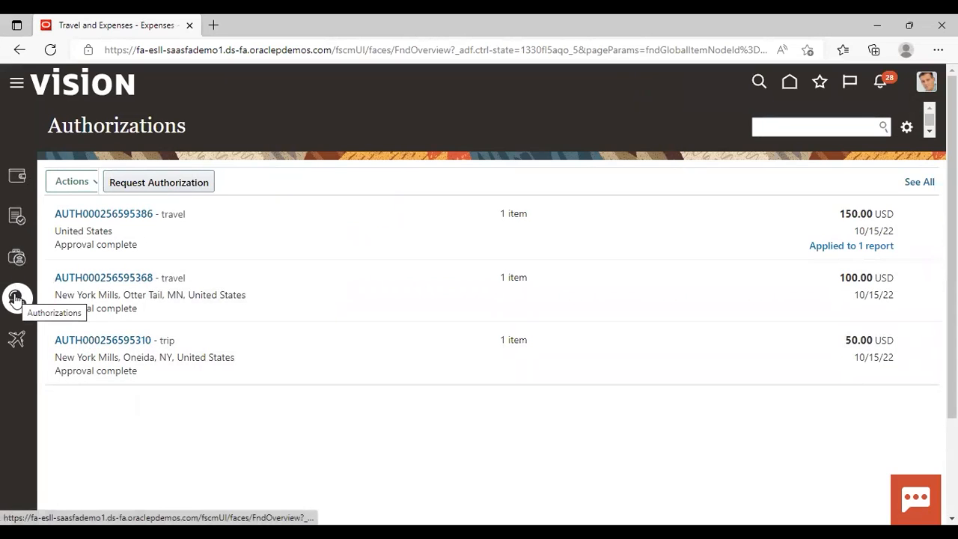
pyautogui.click(177, 186)
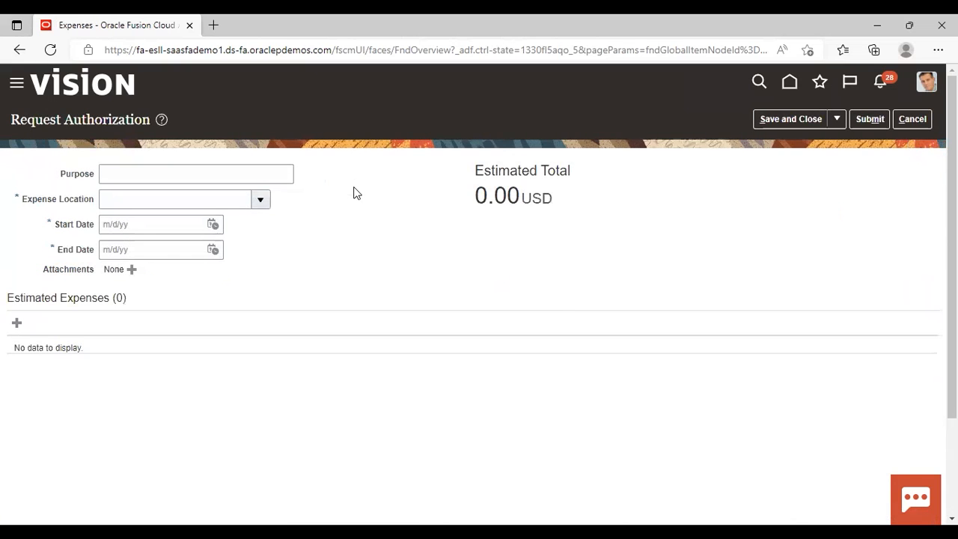
pyautogui.click(289, 175)
pyautogui.write('travel')
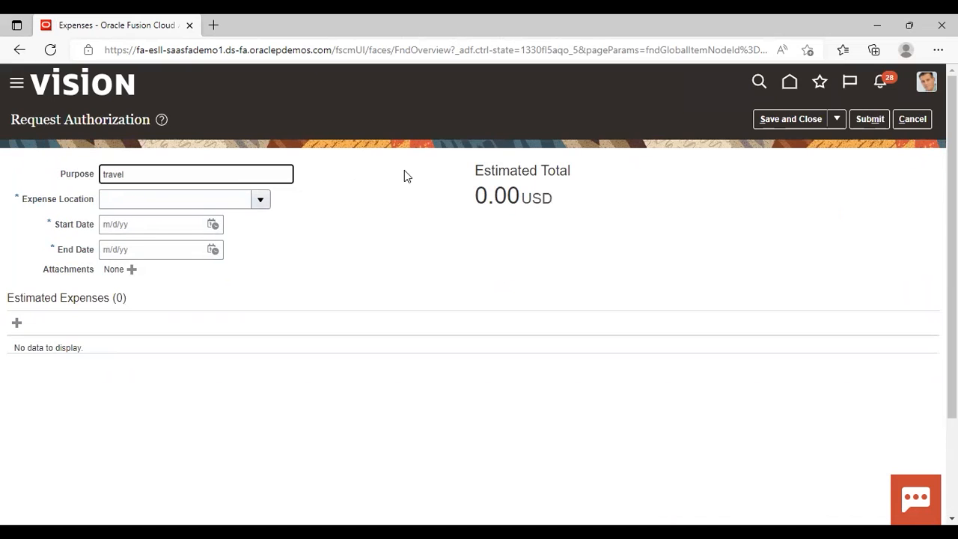
# Search for "united states" and set the request's expense location to United States
pyautogui.click(260, 199)
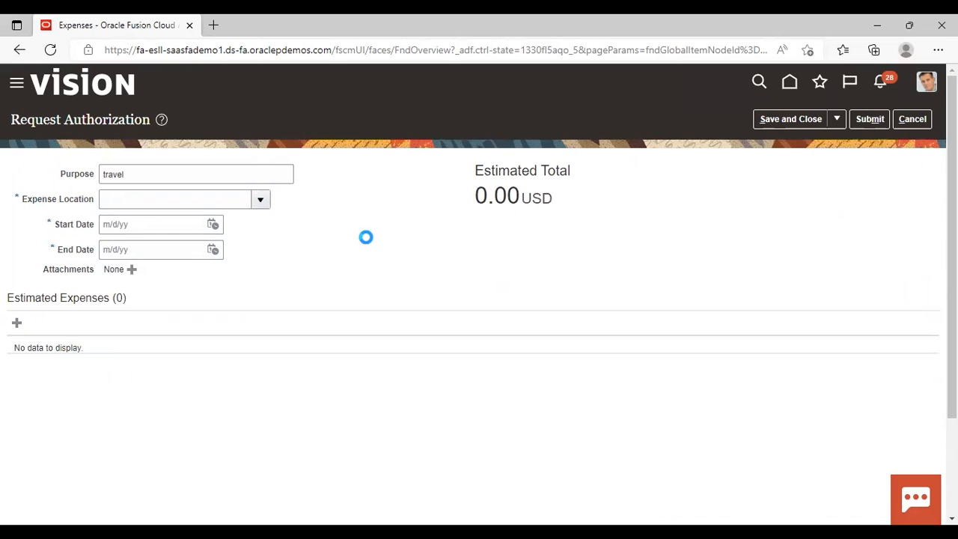
pyautogui.click(117, 432)
pyautogui.click(472, 268)
pyautogui.write('unite')
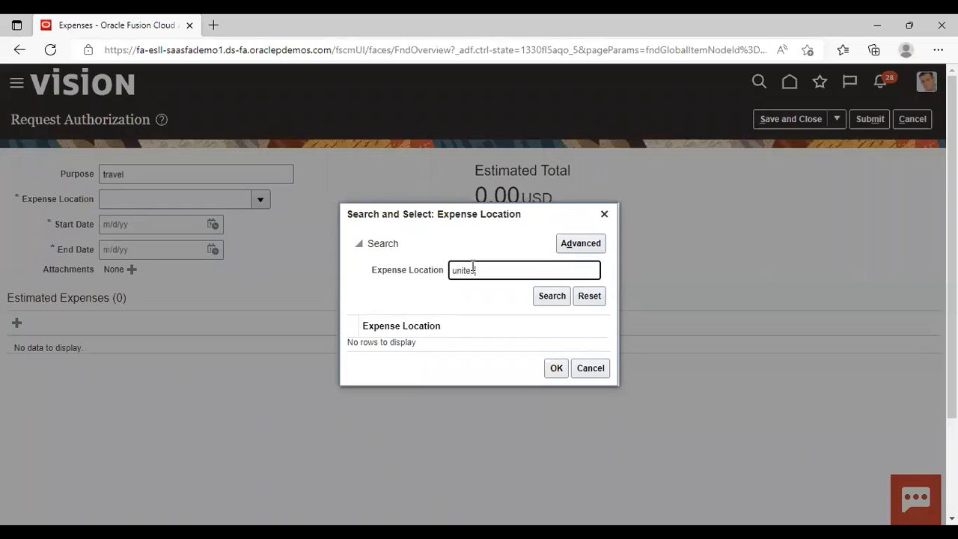
pyautogui.write('d states')
pyautogui.click(540, 296)
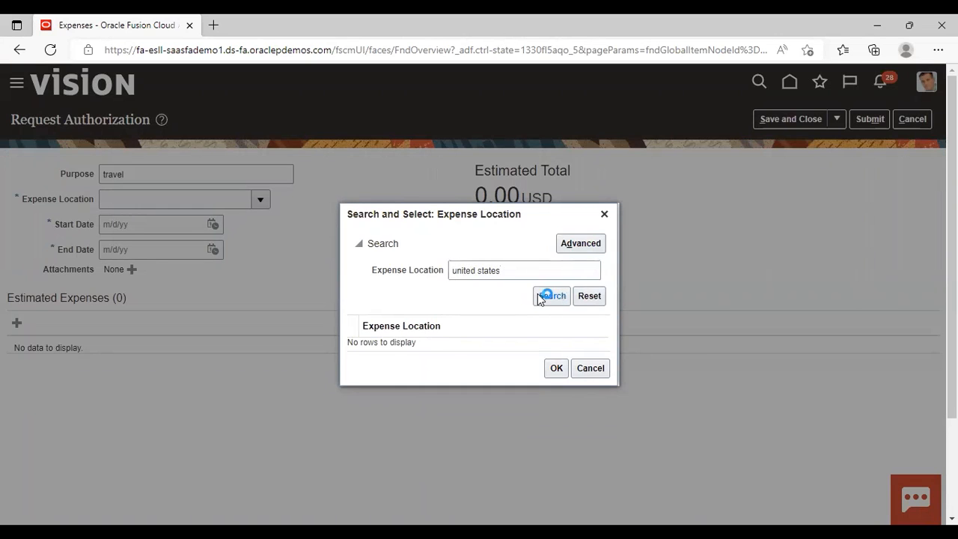
pyautogui.click(438, 320)
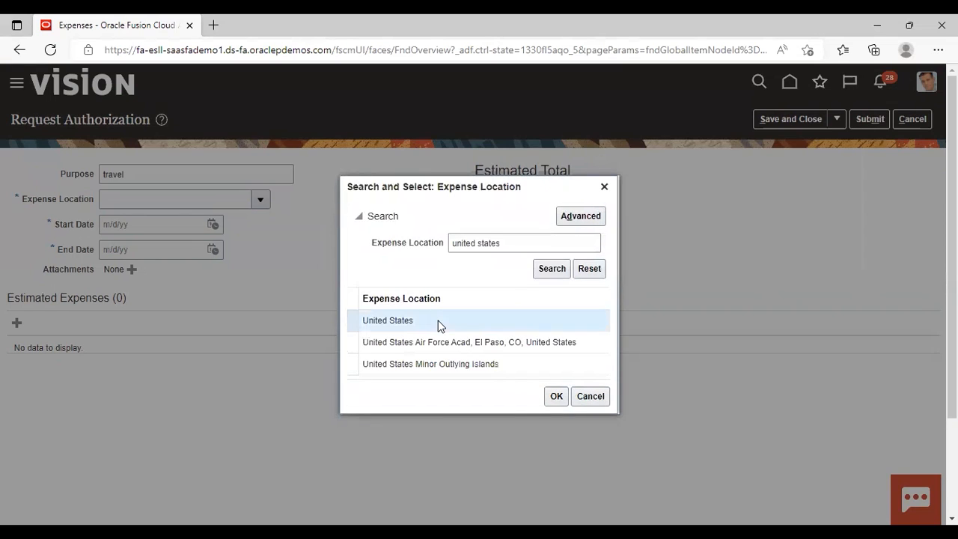
pyautogui.click(553, 402)
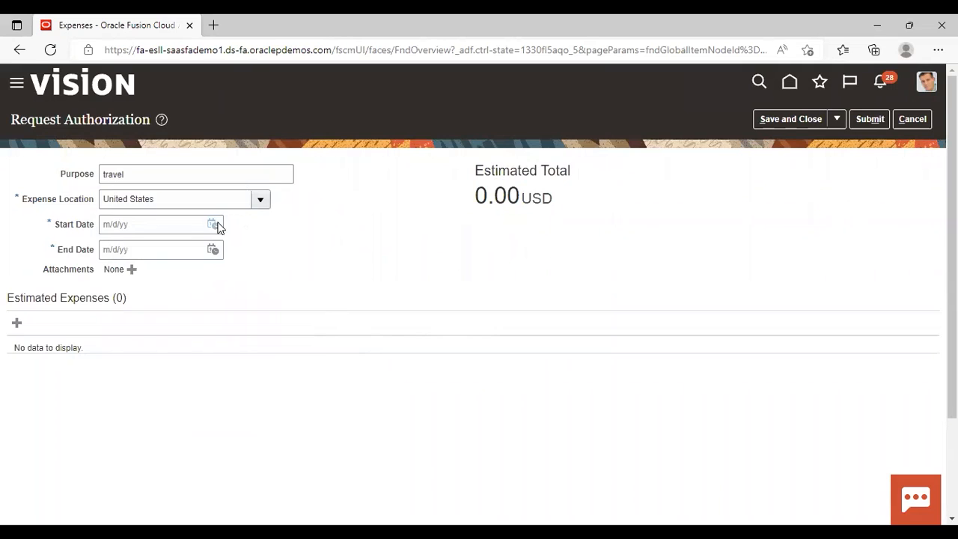
# Set the authorization request's start date to 10/15/22 and its end date to 10/17/22
pyautogui.click(213, 225)
pyautogui.click(377, 330)
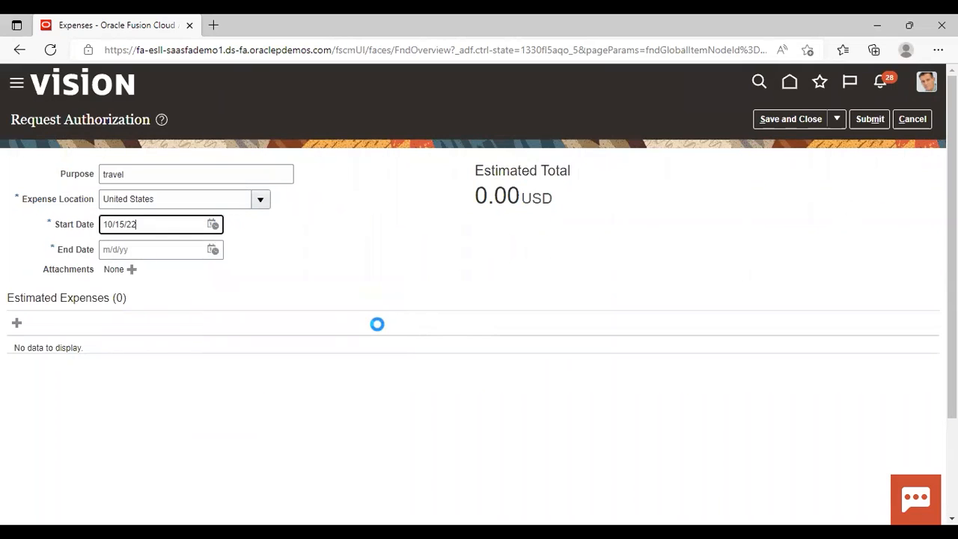
pyautogui.click(214, 250)
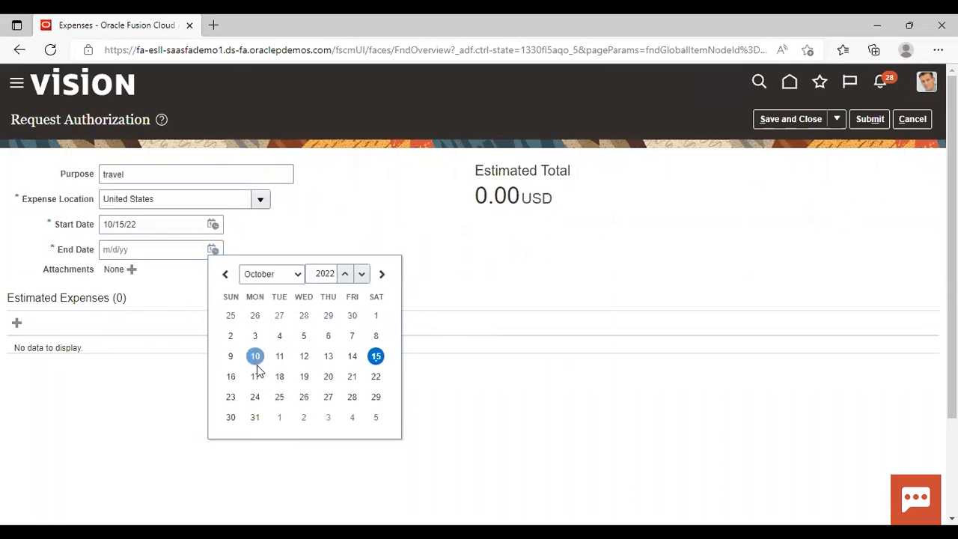
pyautogui.click(255, 377)
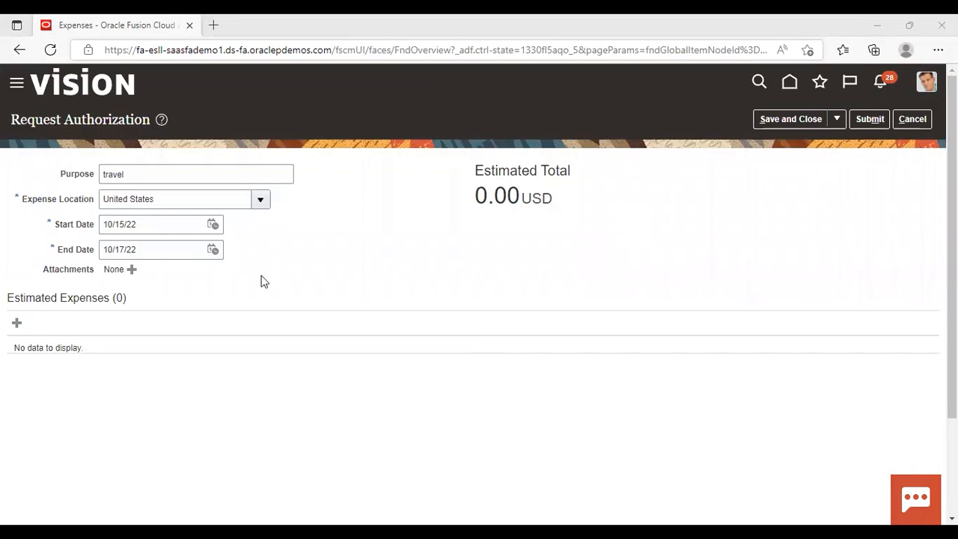
# Add an estimated expense to the request using the Expenses US1 template and the type Air
pyautogui.click(16, 322)
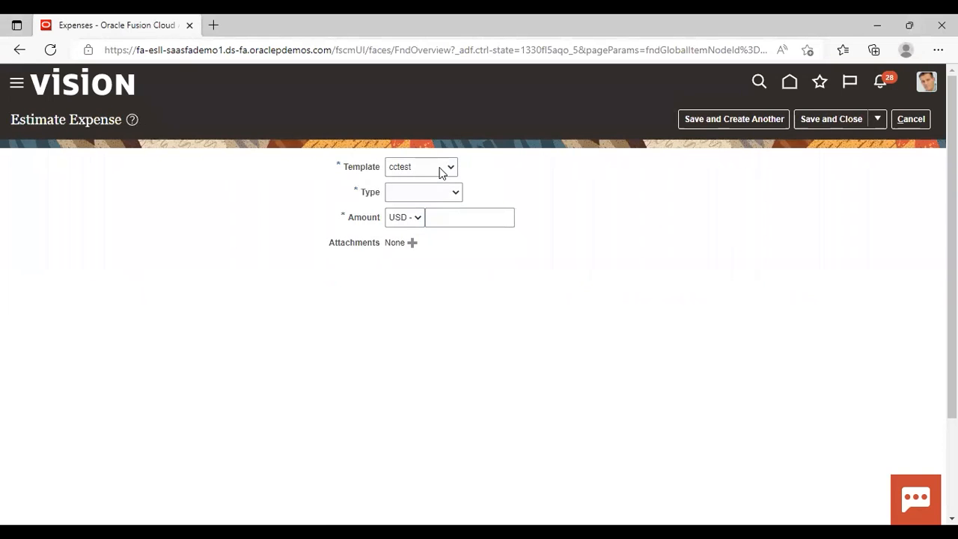
pyautogui.click(440, 170)
pyautogui.click(437, 196)
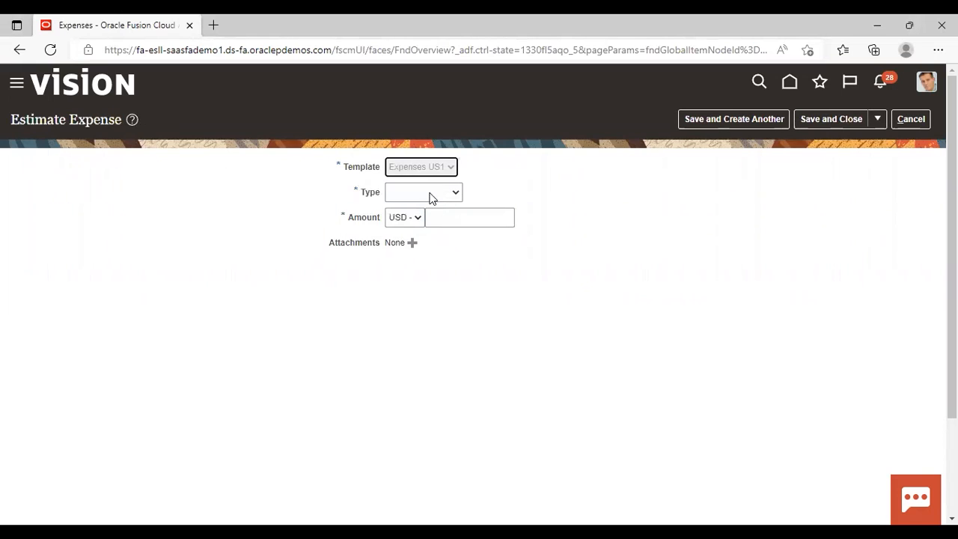
pyautogui.click(483, 191)
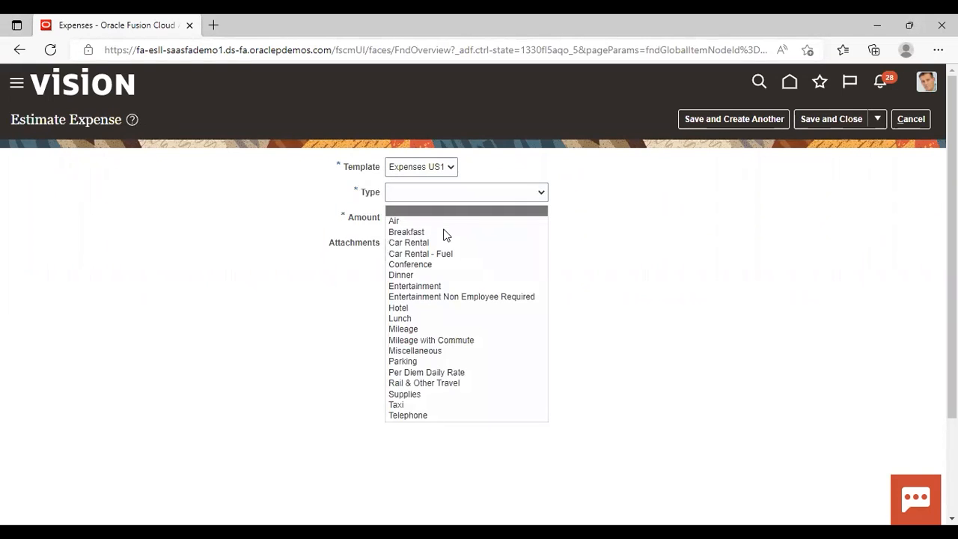
pyautogui.click(443, 232)
pyautogui.click(516, 199)
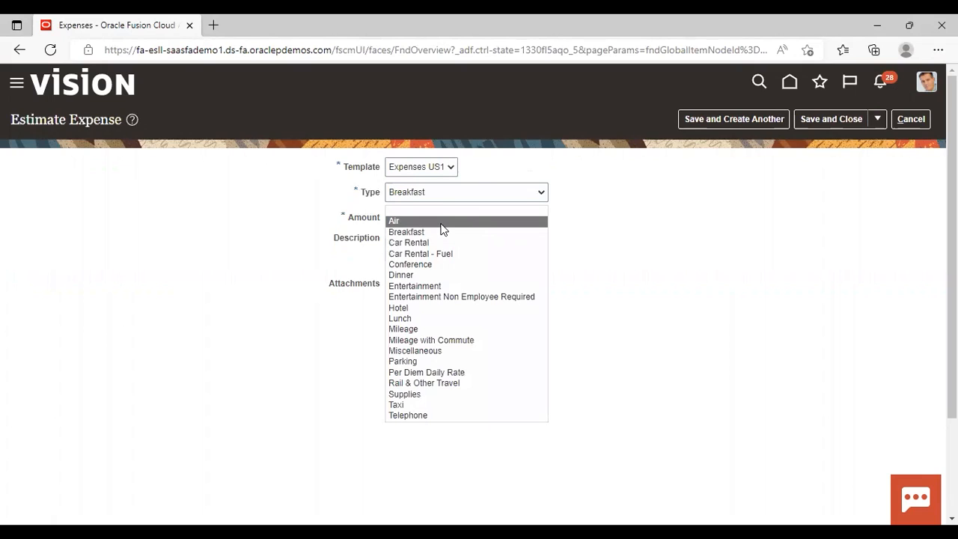
pyautogui.click(440, 221)
# Save the Air estimate with an amount of 120 USD and submit the authorization request
pyautogui.click(473, 220)
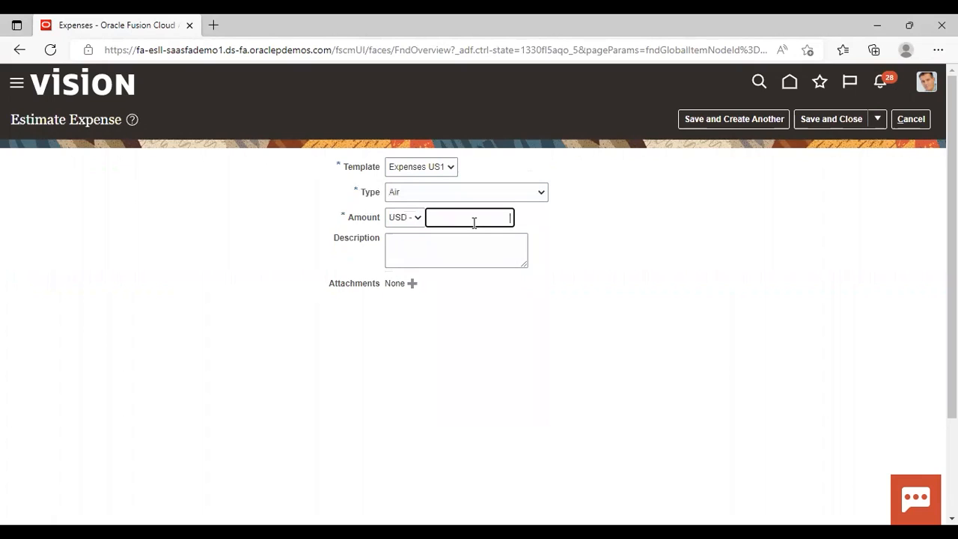
pyautogui.write('120')
pyautogui.click(496, 299)
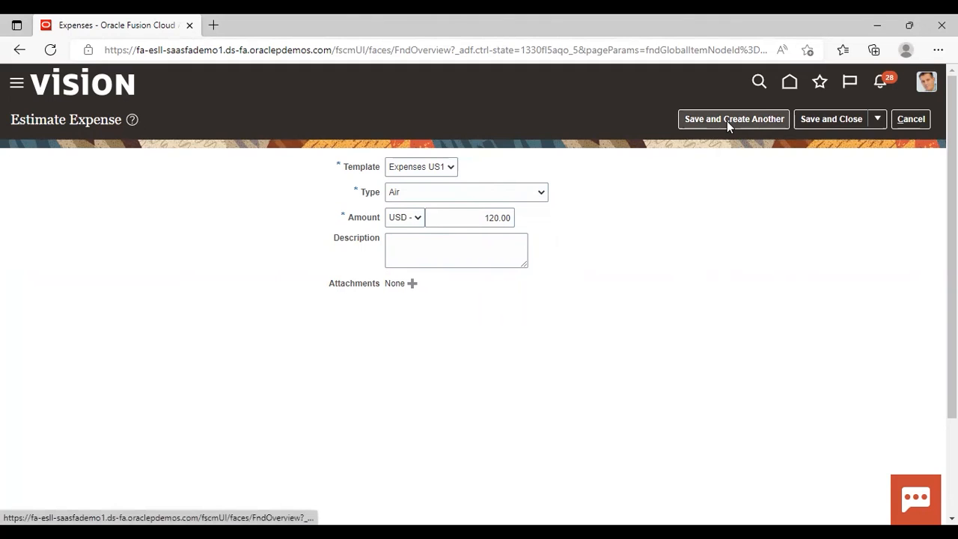
pyautogui.click(826, 118)
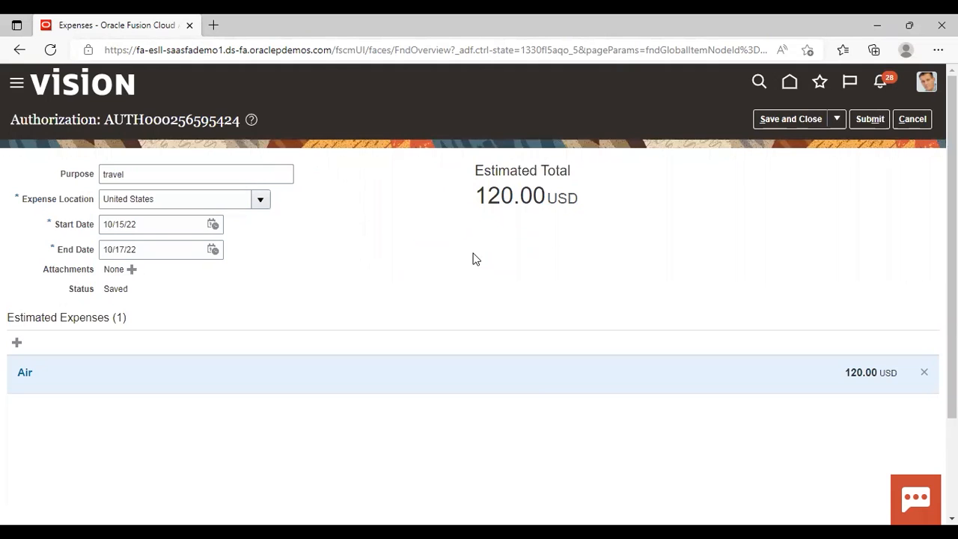
pyautogui.click(868, 120)
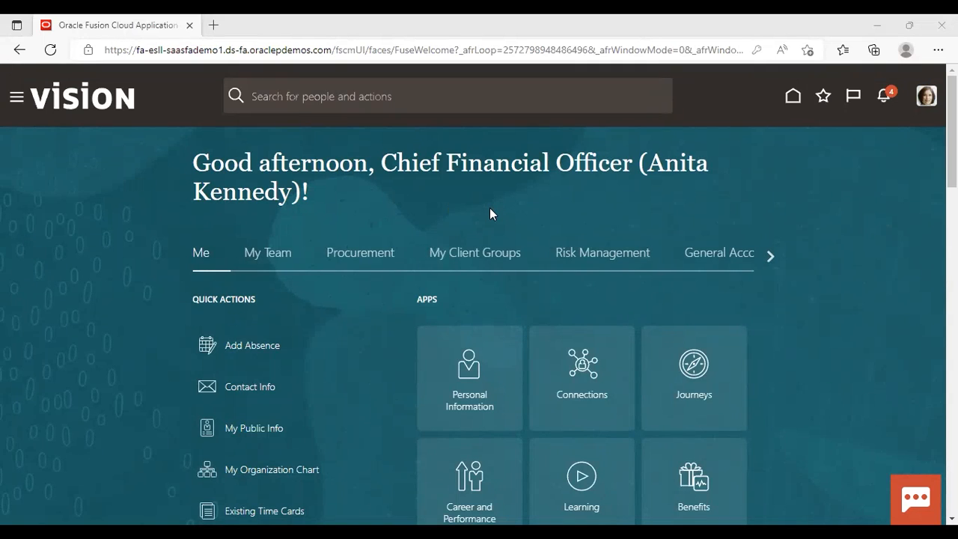
# As the Chief Financial Officer, approve the 120 USD authorization request from the notifications and close them
pyautogui.click(885, 105)
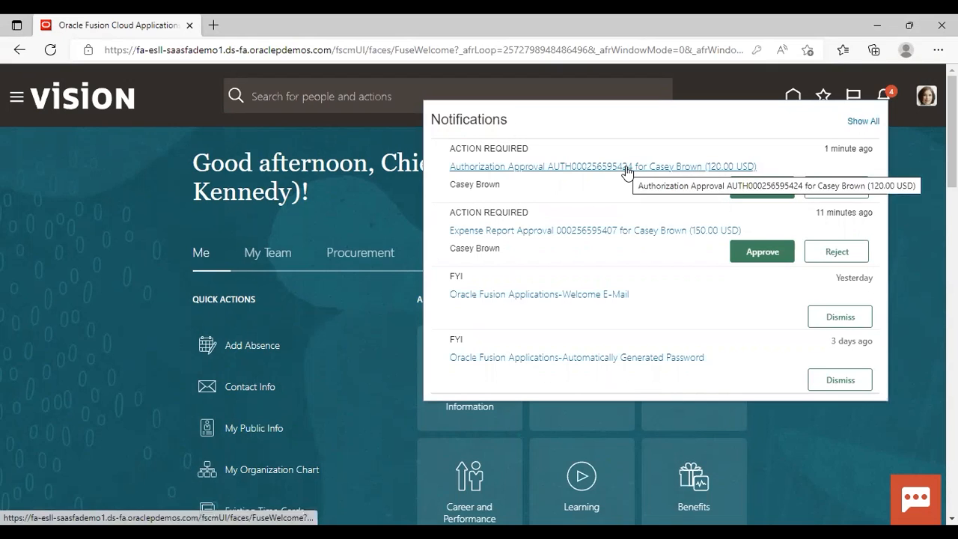
pyautogui.click(765, 187)
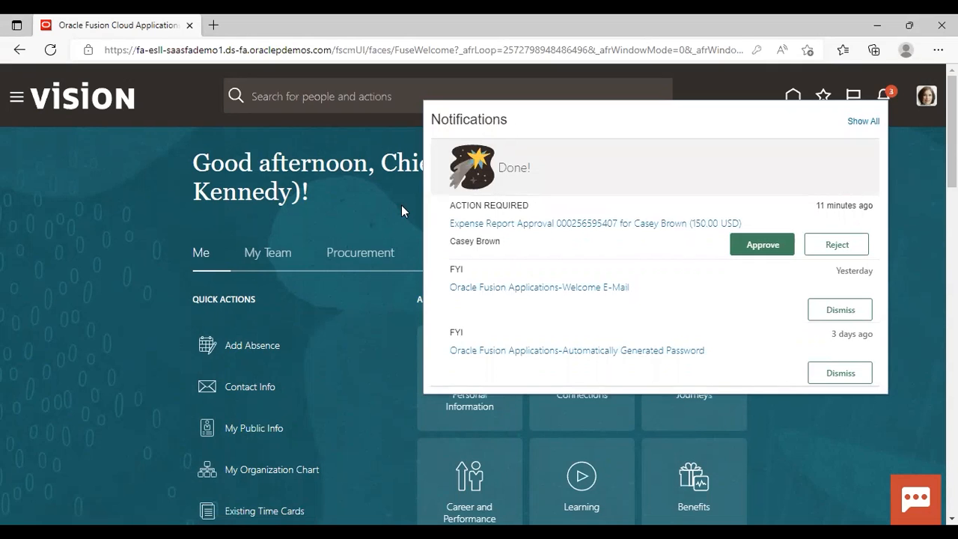
pyautogui.click(401, 205)
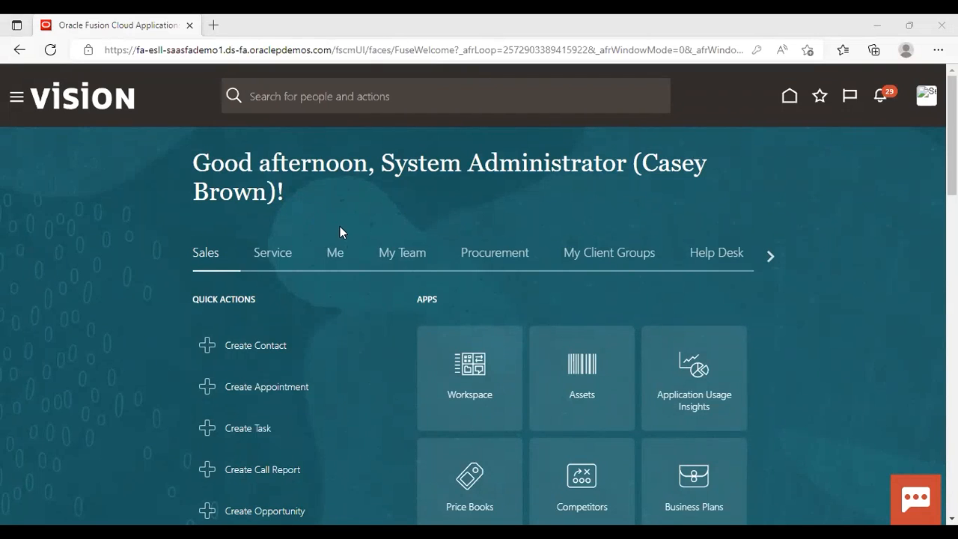
# As the requesting employee, open the expense authorizations list and check the approval status of the 120 USD travel request
pyautogui.click(16, 103)
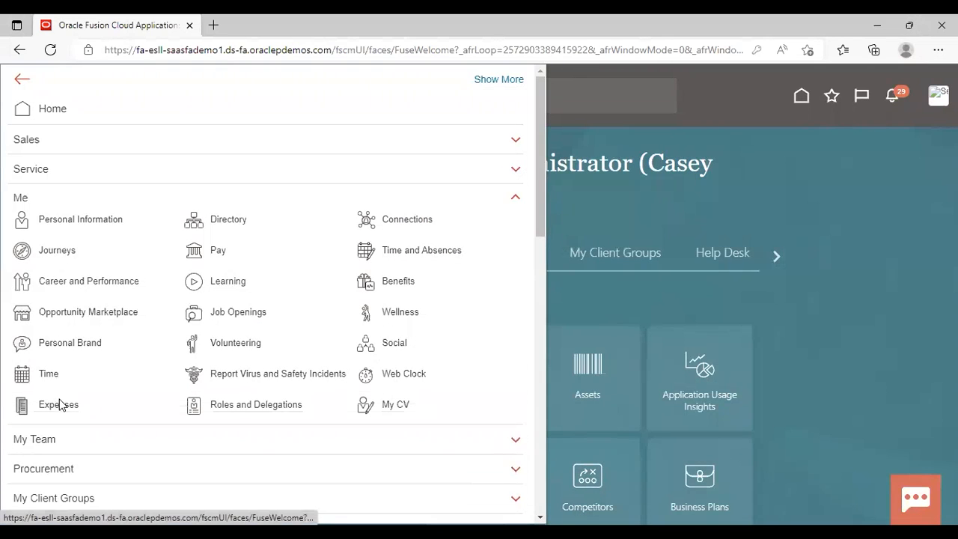
pyautogui.click(162, 348)
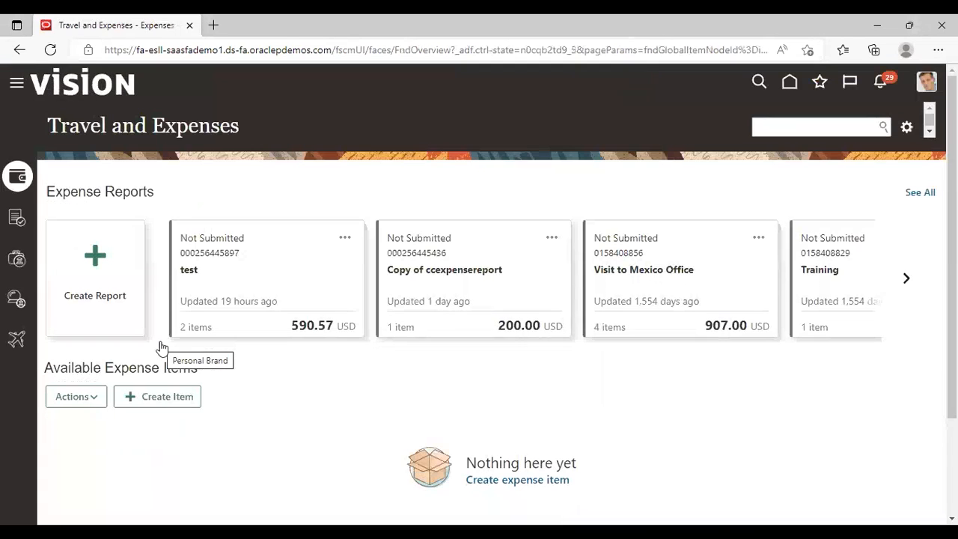
pyautogui.click(16, 297)
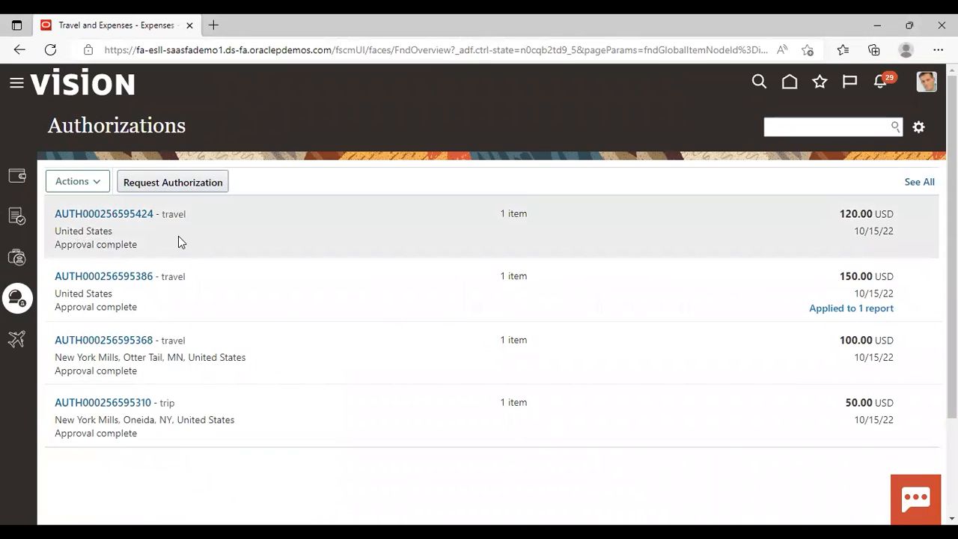
# Create an expense report with the purpose "travel" and link it to the 120 USD travel authorization dated 10/15/22
pyautogui.click(16, 174)
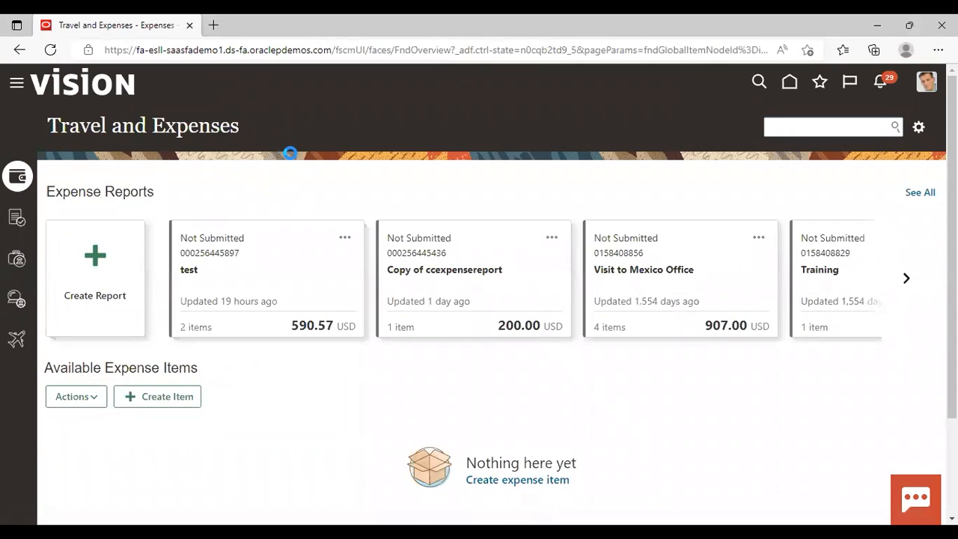
pyautogui.click(252, 171)
pyautogui.write('travel')
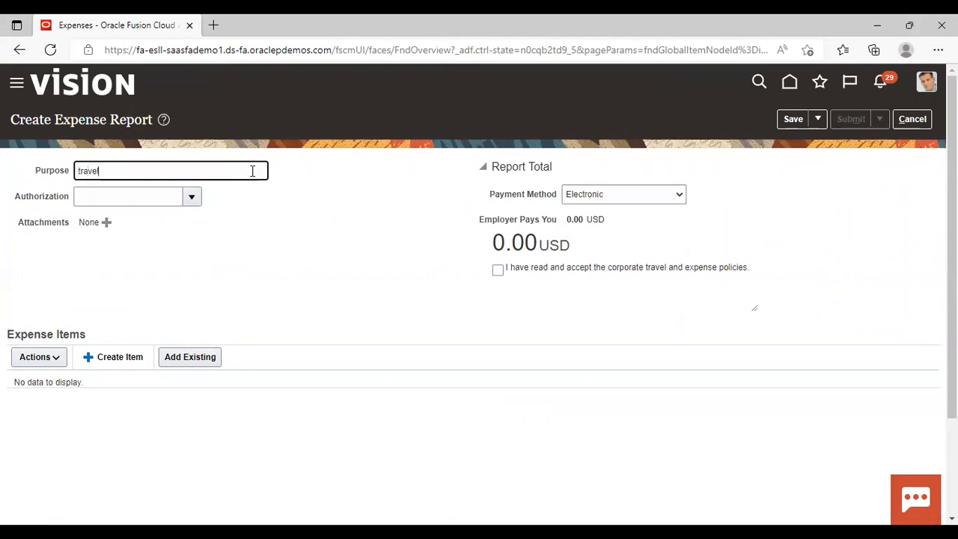
pyautogui.click(191, 196)
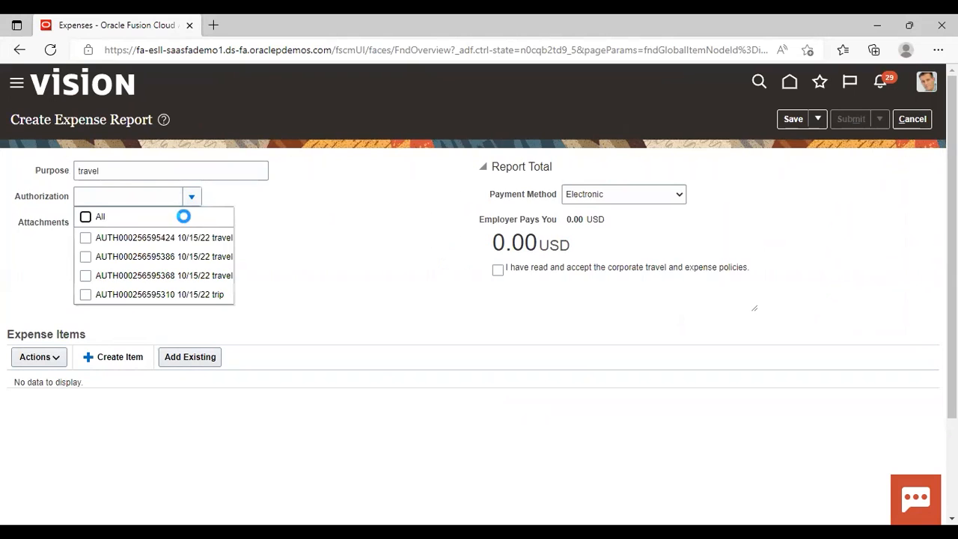
pyautogui.click(179, 244)
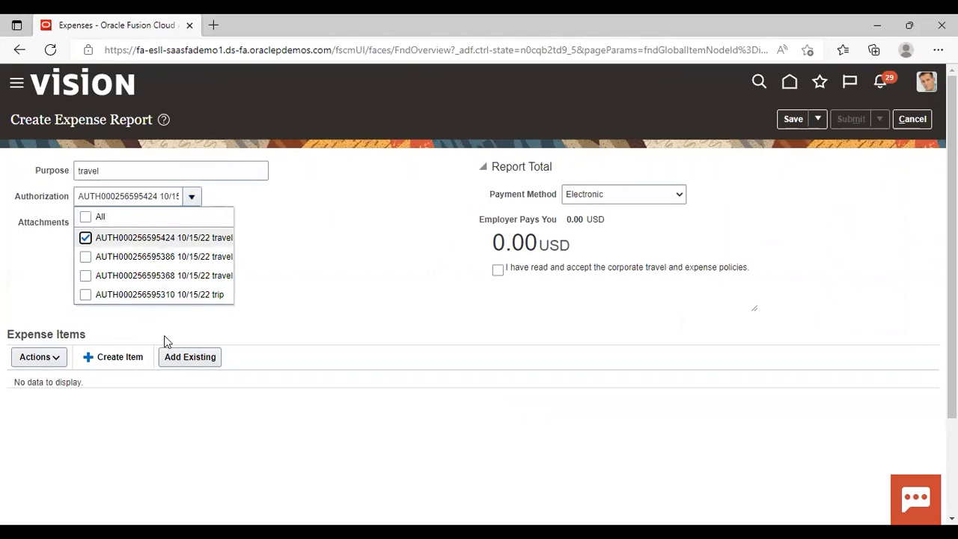
pyautogui.click(357, 258)
# Add an expense item of type Air for 120 USD to the report and save it
pyautogui.click(120, 357)
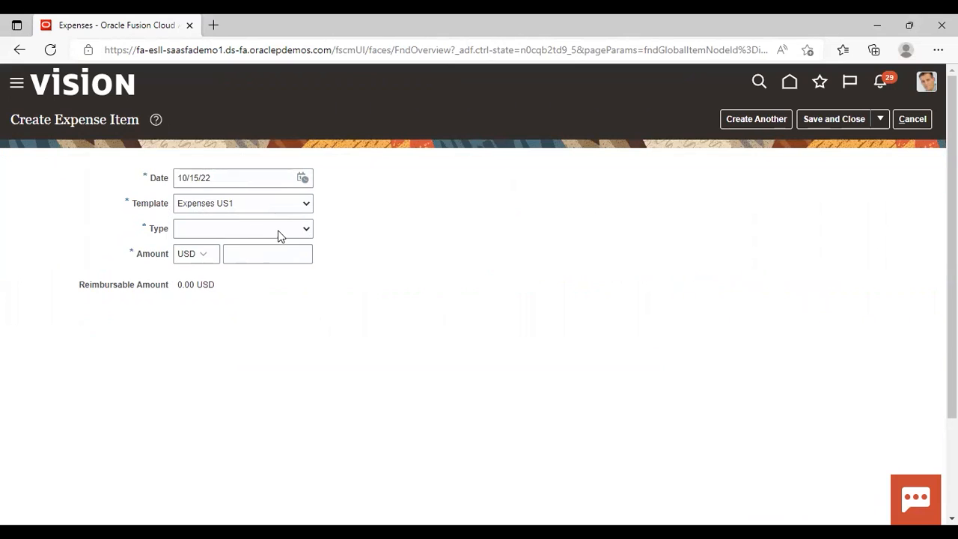
pyautogui.click(279, 235)
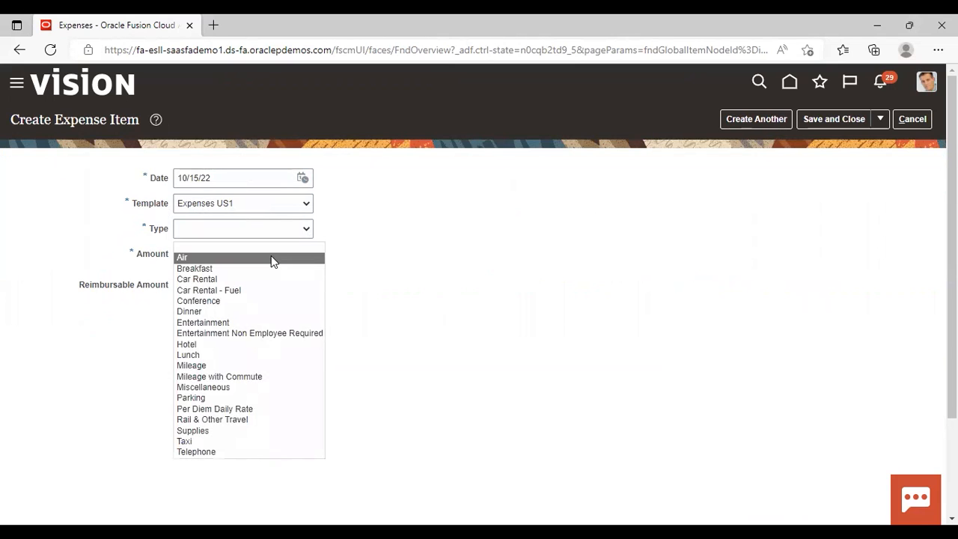
pyautogui.click(272, 259)
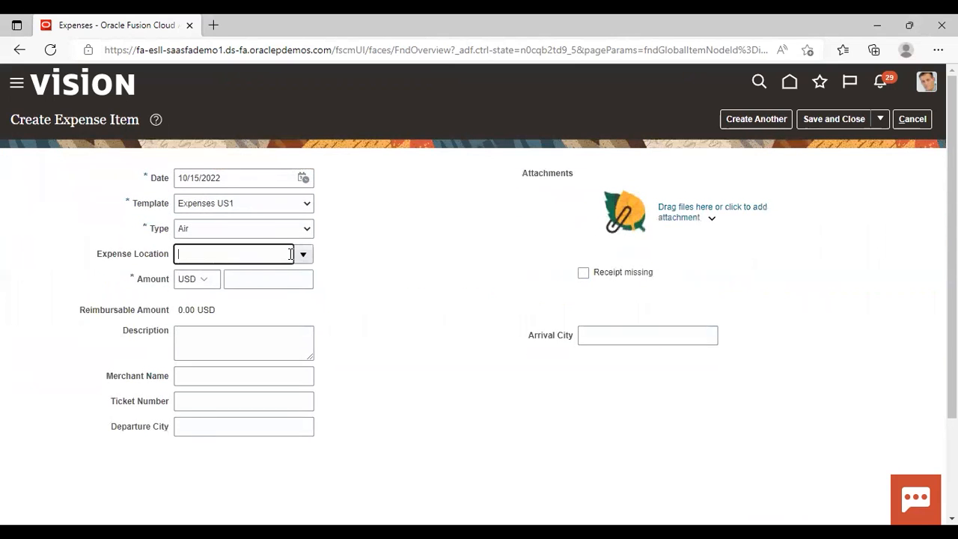
pyautogui.click(288, 274)
pyautogui.write('120')
pyautogui.click(342, 349)
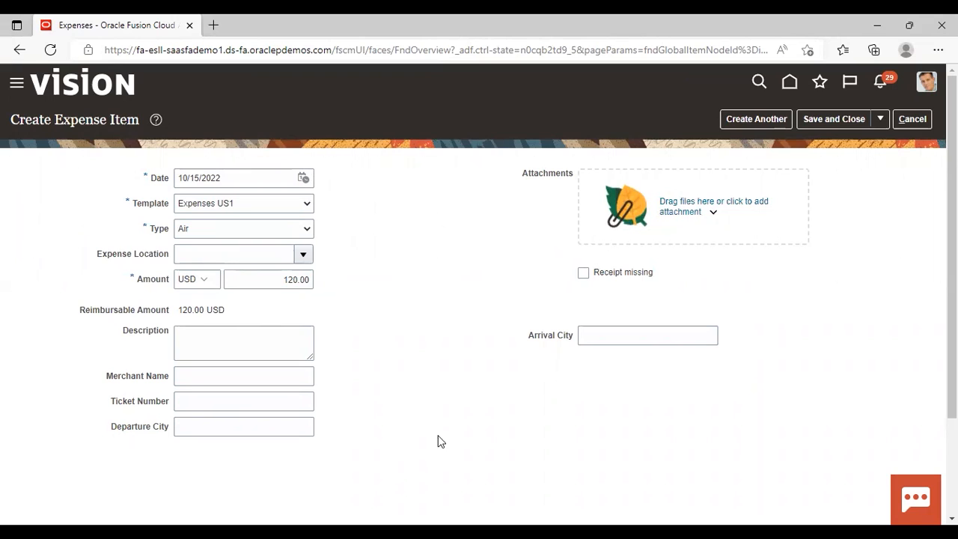
pyautogui.click(827, 124)
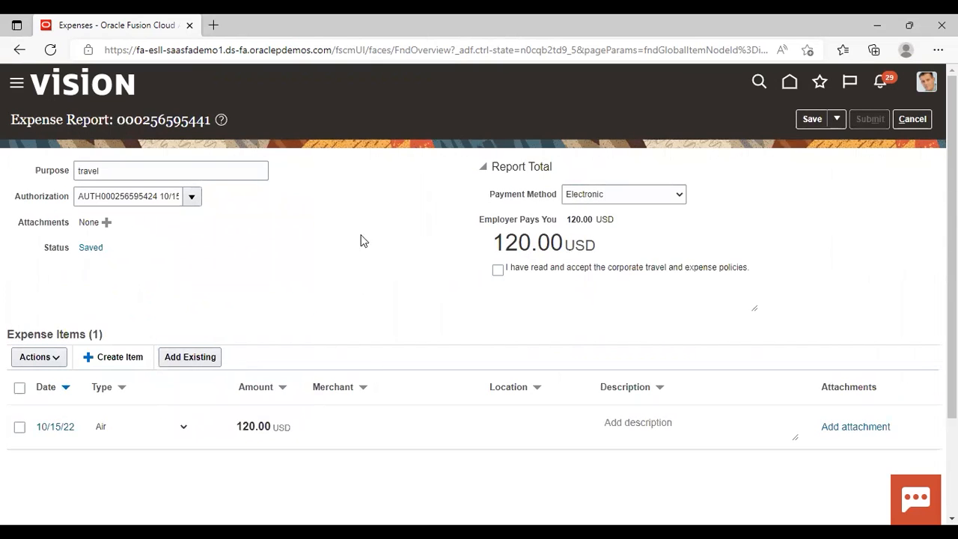
# Accept the corporate travel and expense policies, submit the expense report, and dismiss the confirmation
pyautogui.click(496, 271)
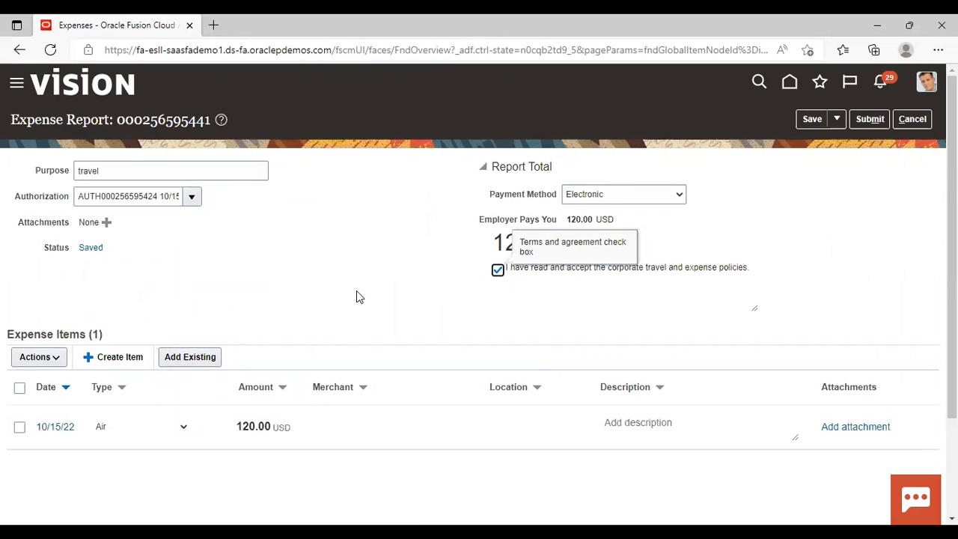
pyautogui.click(869, 120)
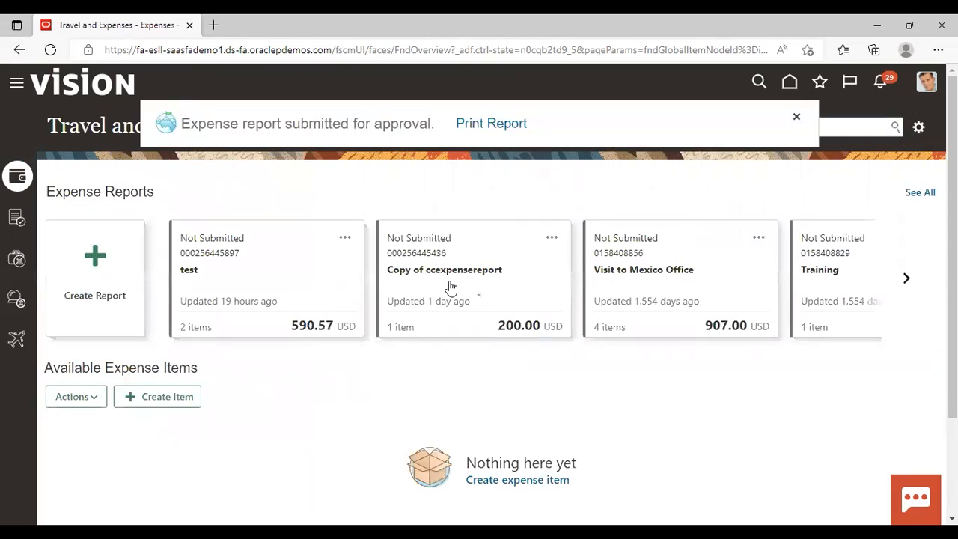
pyautogui.click(797, 118)
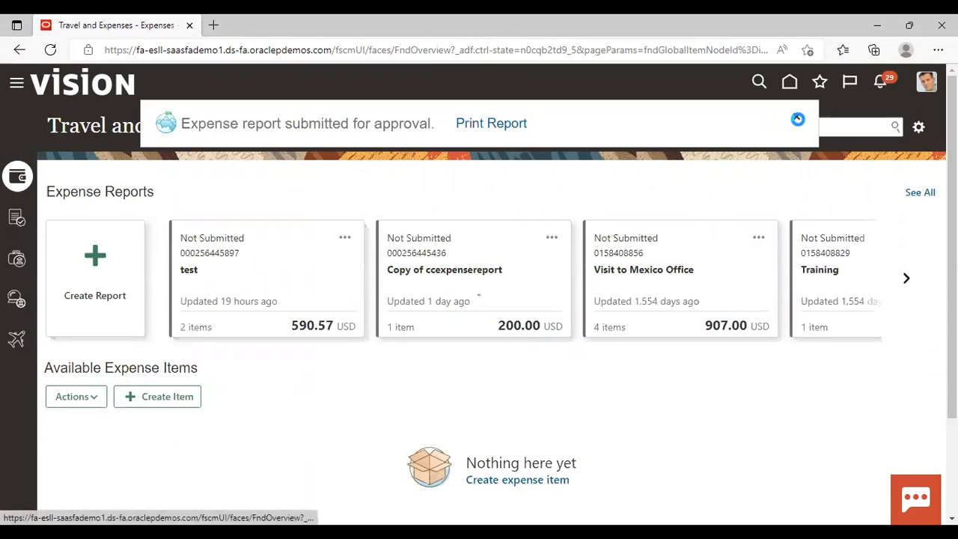
# Check in the authorizations list whether the 120 USD travel authorization is applied to a report
pyautogui.click(20, 298)
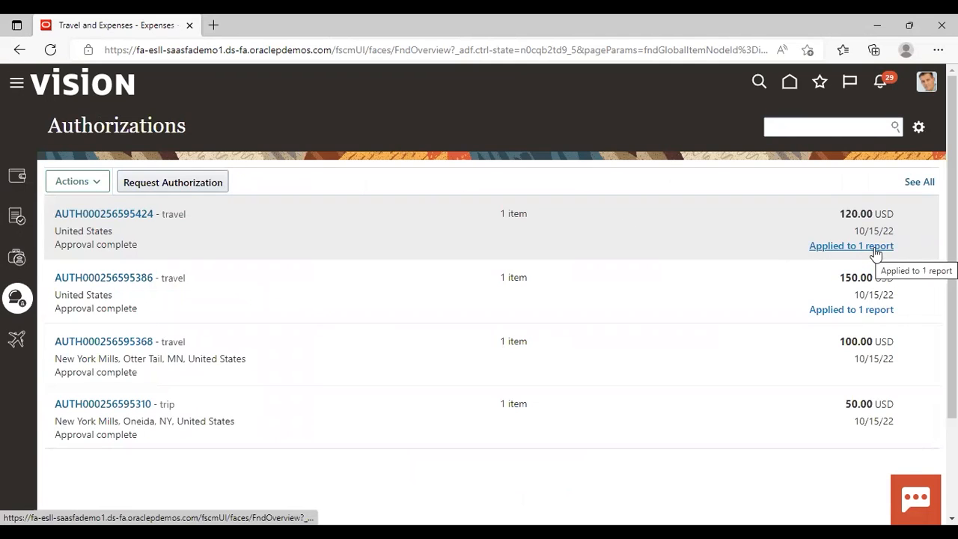
pyautogui.click(681, 240)
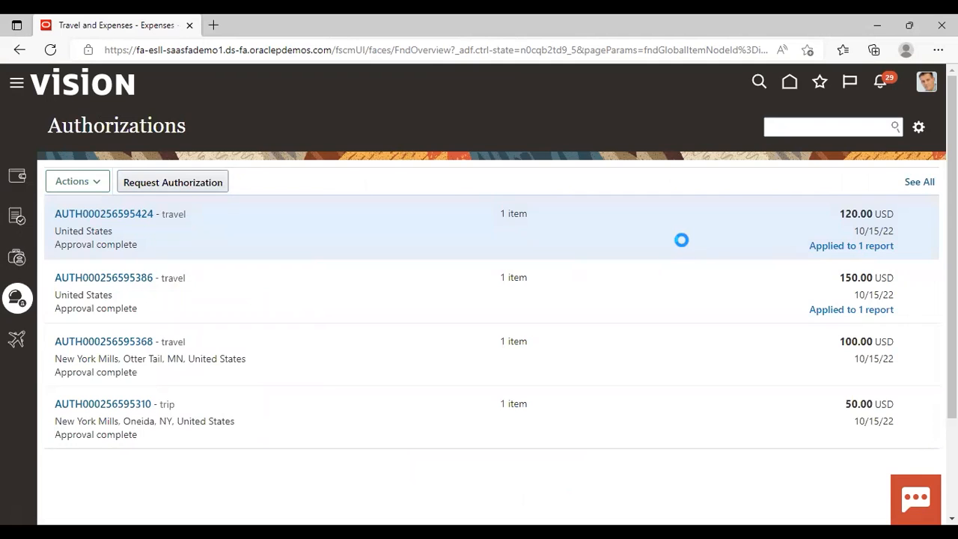